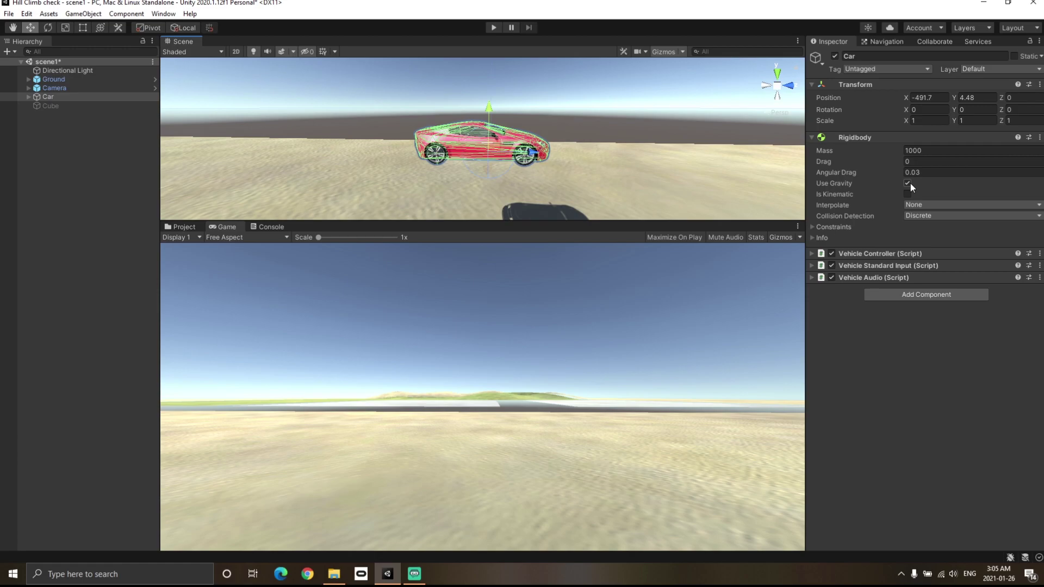
Turn off Use Gravity on the Car's Rigidbody and start Play mode
mouse_move(490, 171)
left_mouse_down("alt")
mouse_move(505, 185)
mouse_move(750, 204)
left_mouse_up("alt")
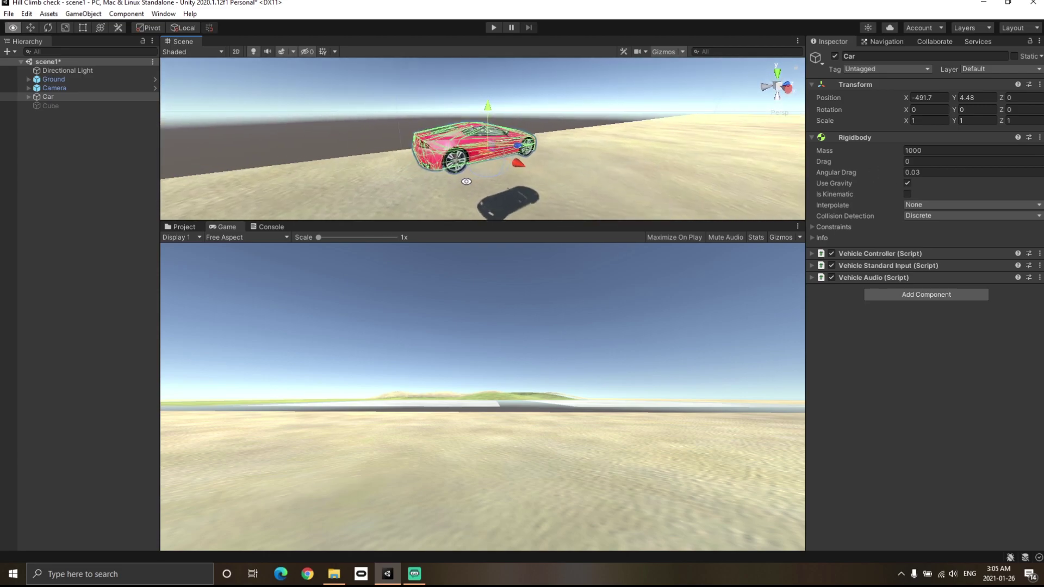
left_click_drag(552, 180, 746, 185, "alt")
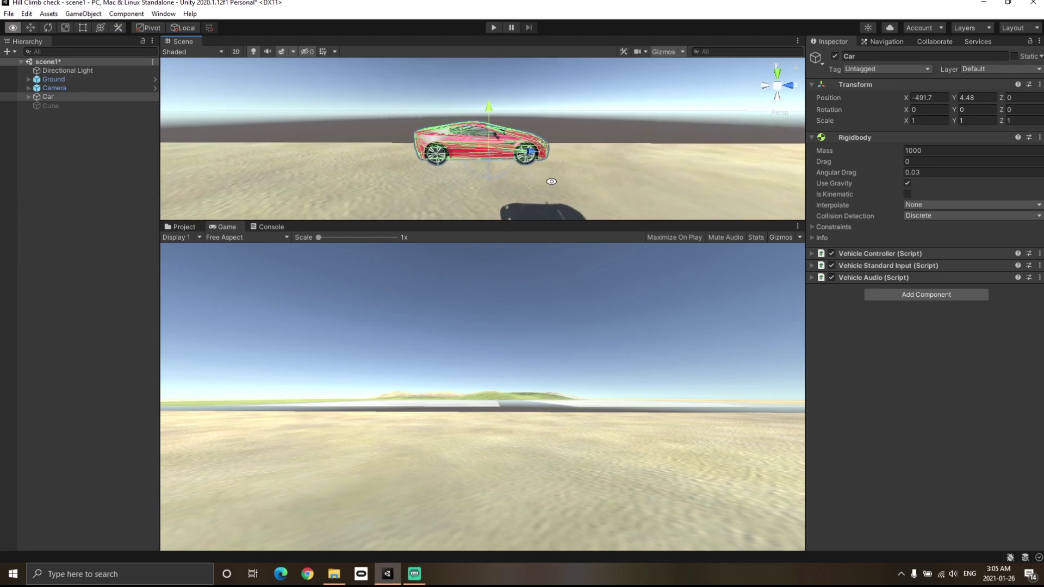
left_click(907, 183)
left_click_drag(571, 172, 620, 176, "alt")
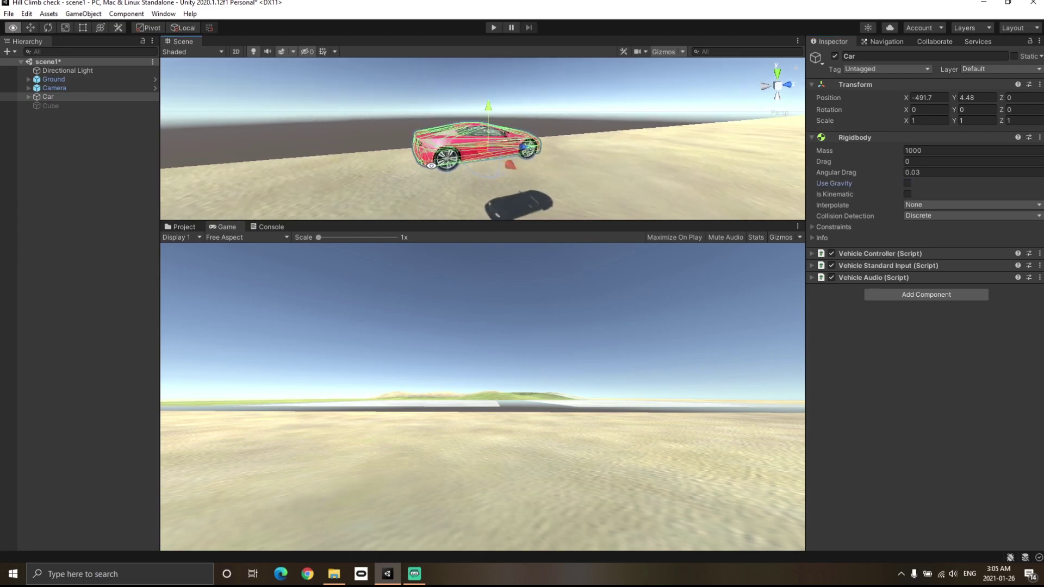
left_click(493, 28)
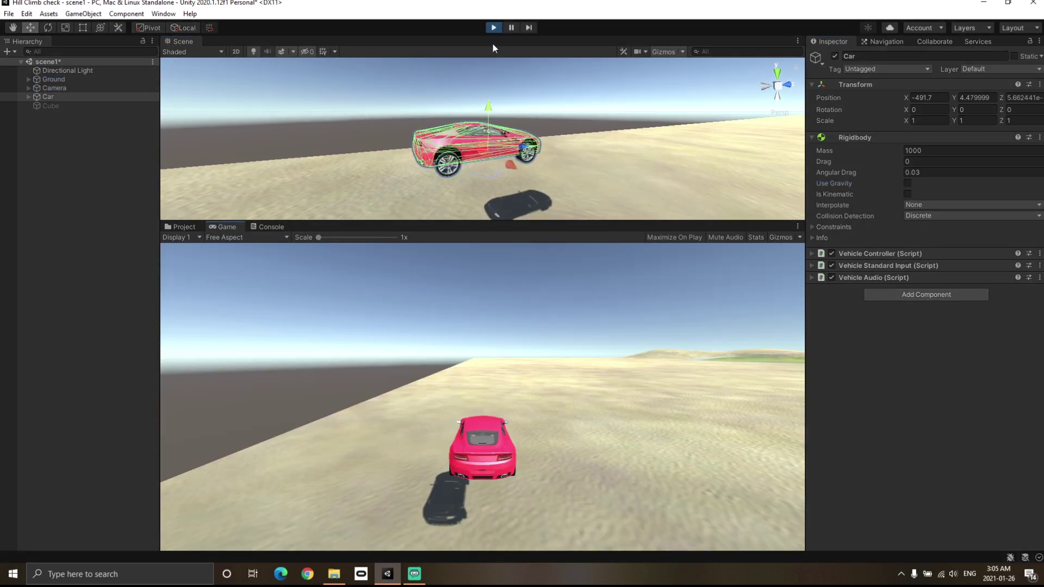
Re-enable Use Gravity so the playing car drops onto the ground
key("q")
left_click_drag(555, 193, 534, 172, "alt")
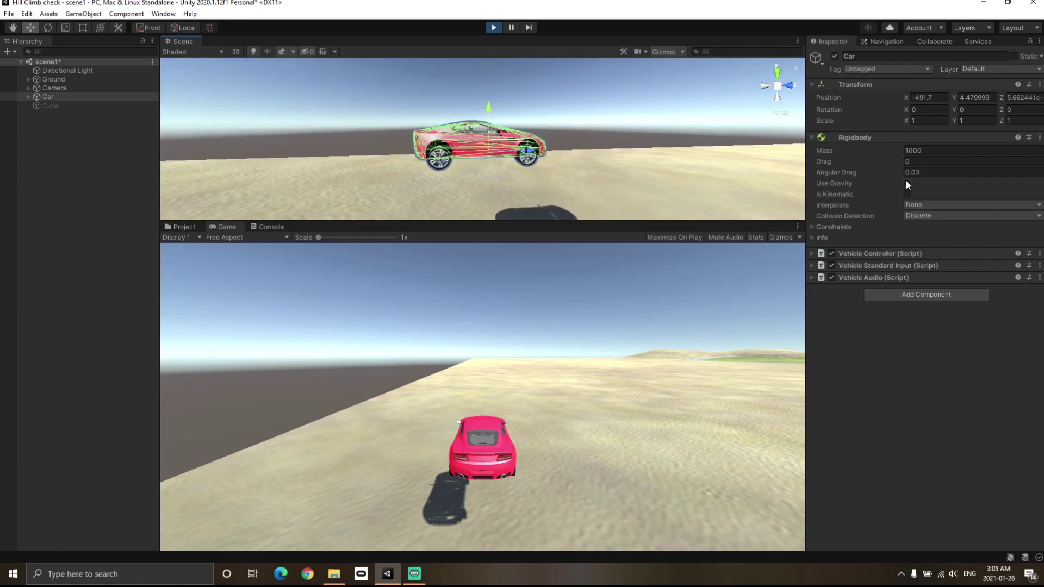
left_click(907, 184)
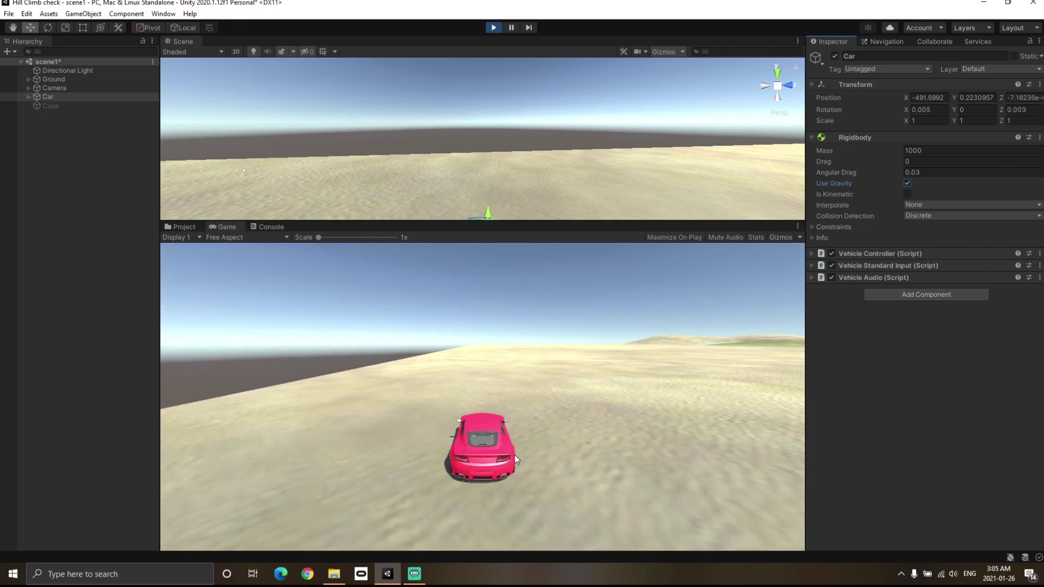
mouse_move(534, 227)
left_mouse_down()
mouse_move(526, 180)
mouse_move(421, 287)
left_mouse_up()
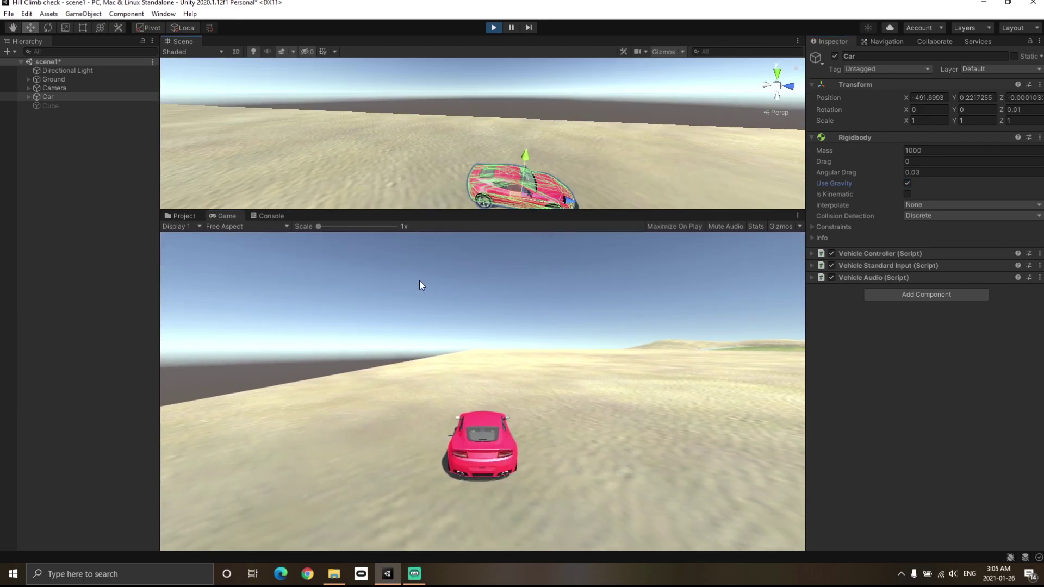
Open Project Settings on the Physics page via the Edit menu
left_click(27, 14)
left_click(74, 333)
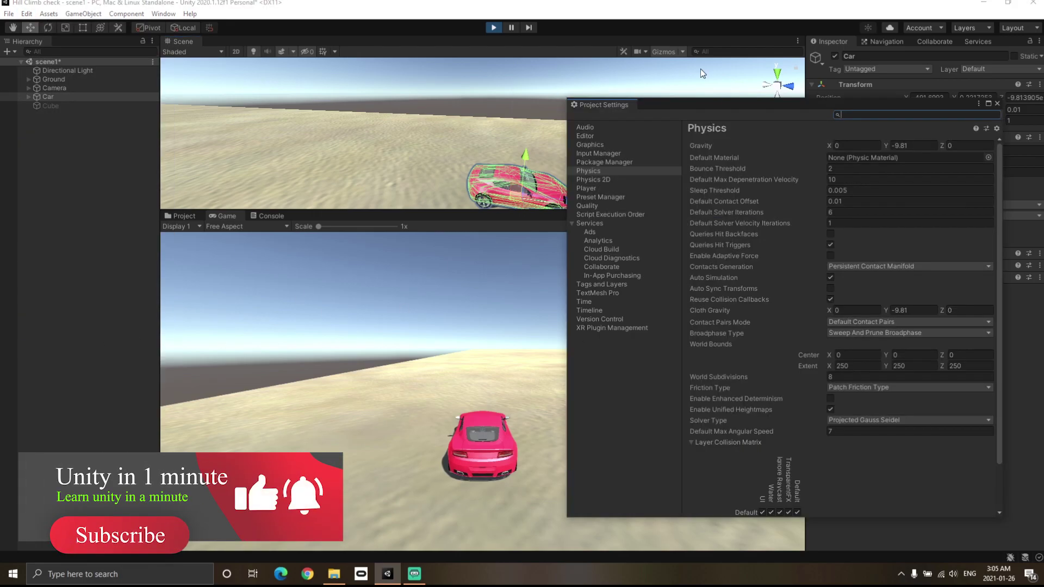
left_click(595, 173)
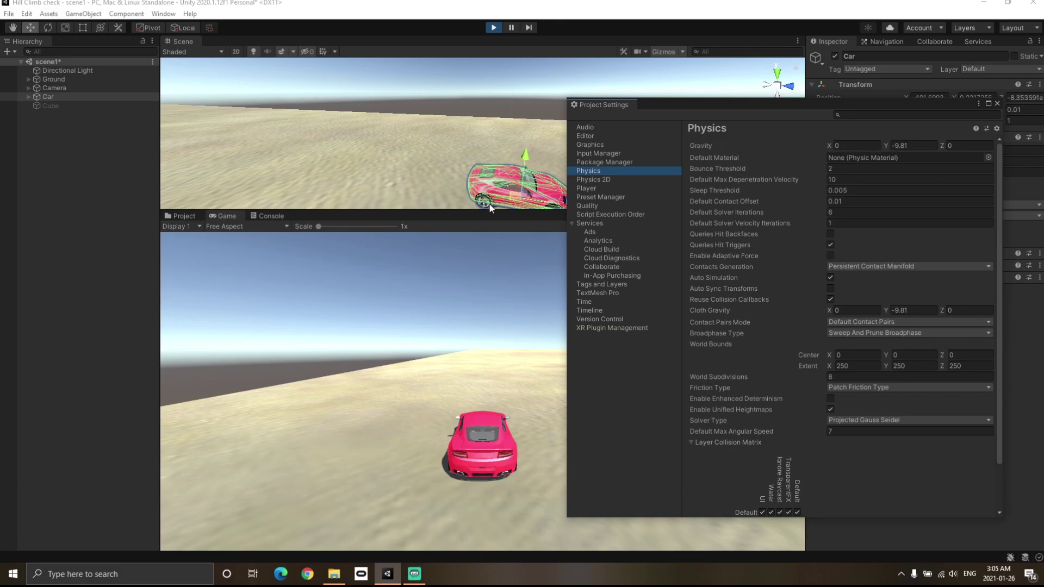
Enlarge the Scene view over the Game view and angle it toward the car
left_click_drag(489, 212, 441, 331)
left_click_drag(426, 227, 381, 189, "alt")
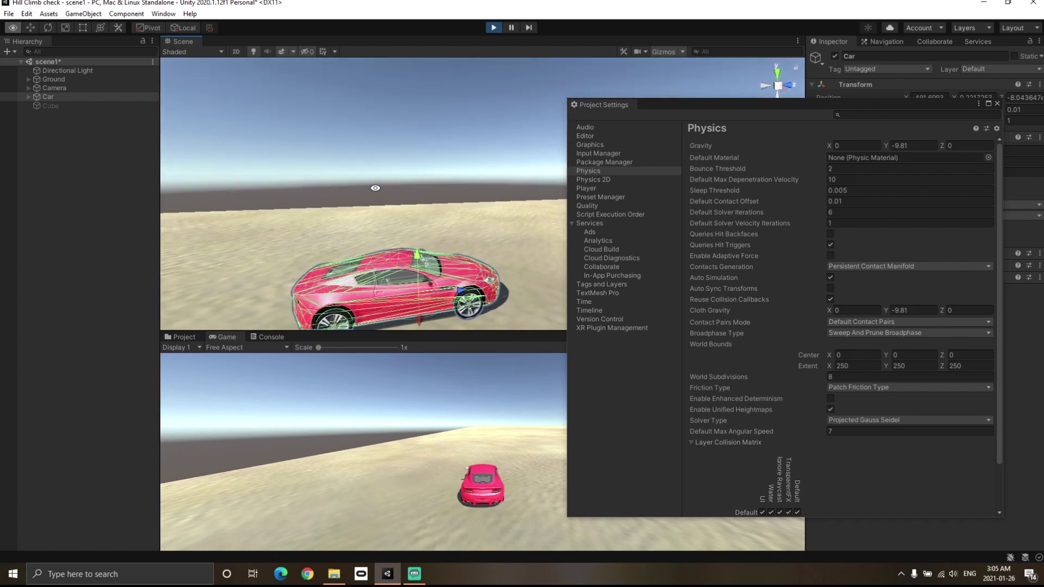
left_click_drag(469, 330, 465, 388)
scroll(475, 259, "down", 3)
scroll(475, 260, "down", 2)
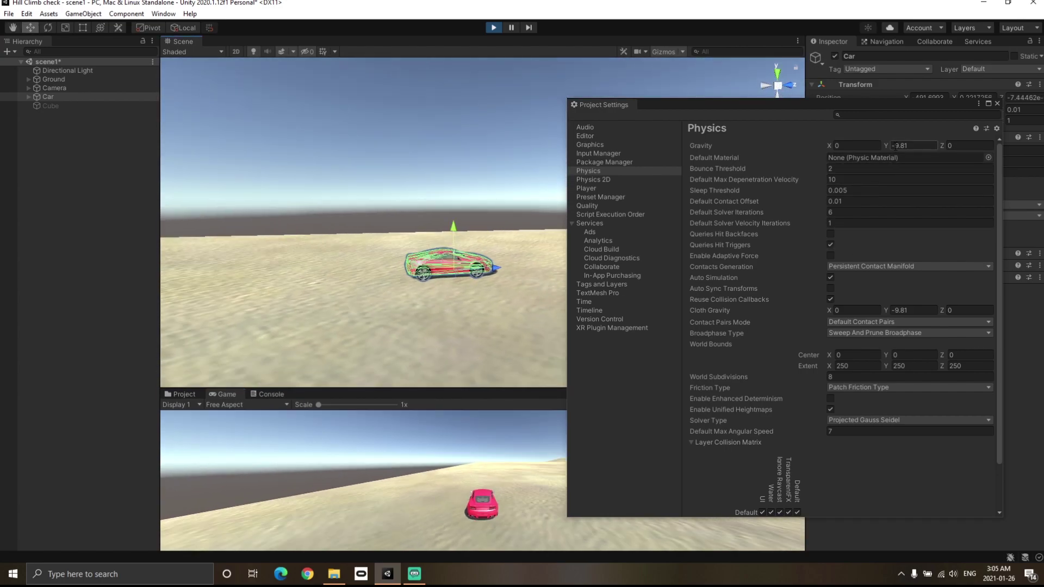
Change Physics Gravity Y from -9.81 to 9.81 so the car floats upward
left_click(901, 146)
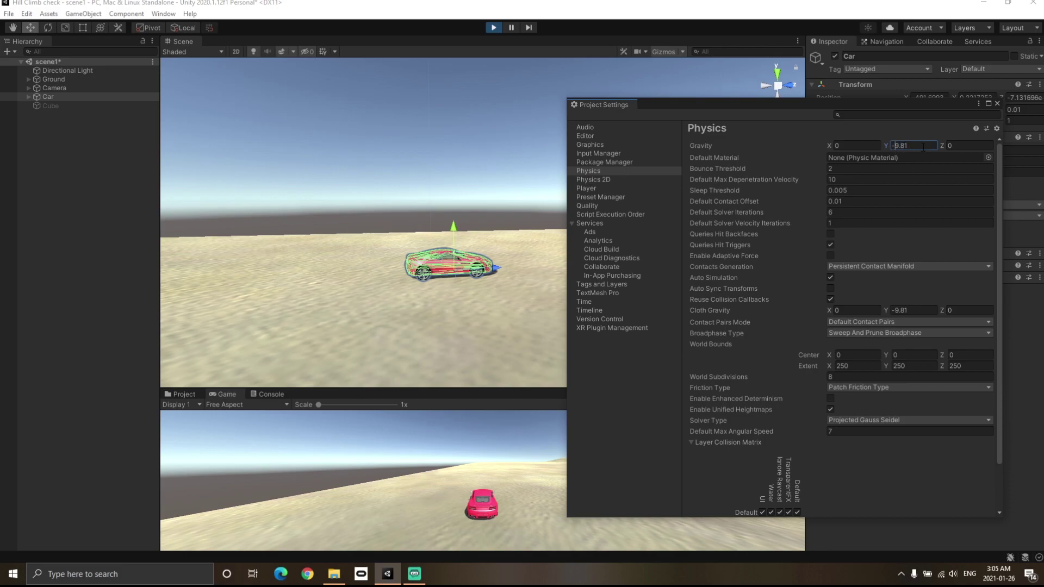
type("9.81")
key("Return")
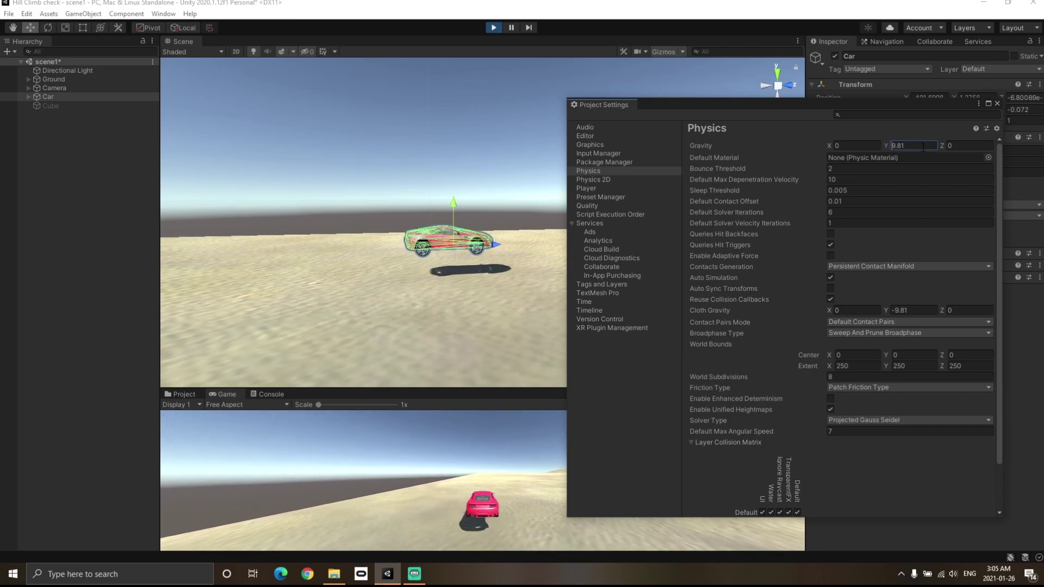